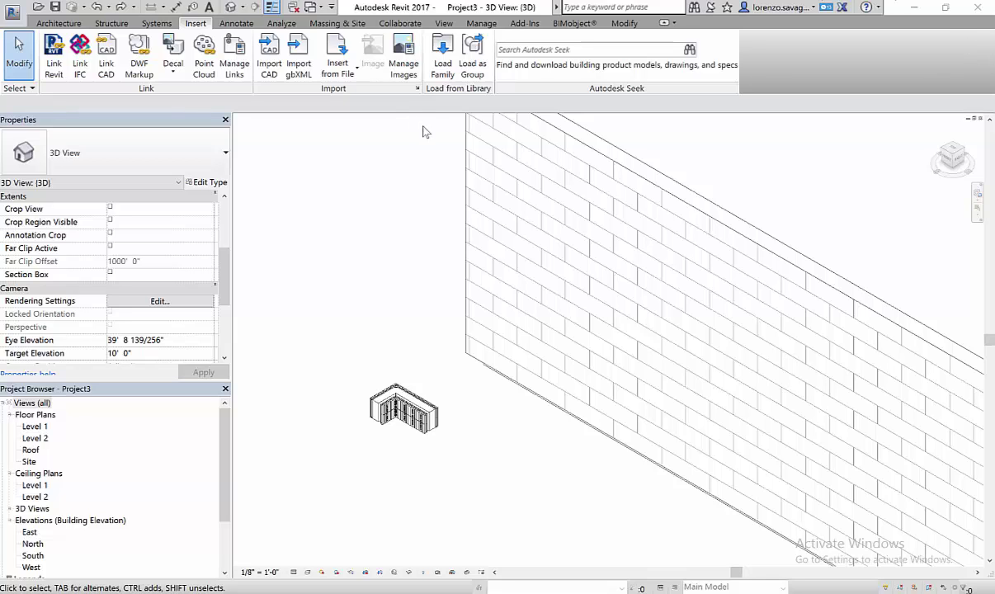
# Check the wall's current block type, then launch the BIMobject product browser.
pyautogui.click(624, 163)
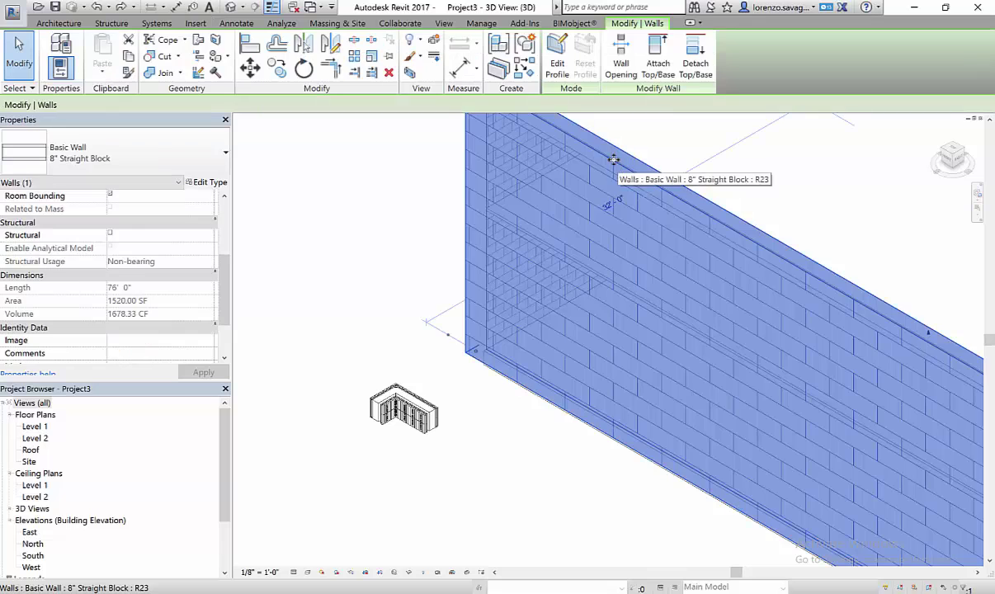
pyautogui.click(370, 199)
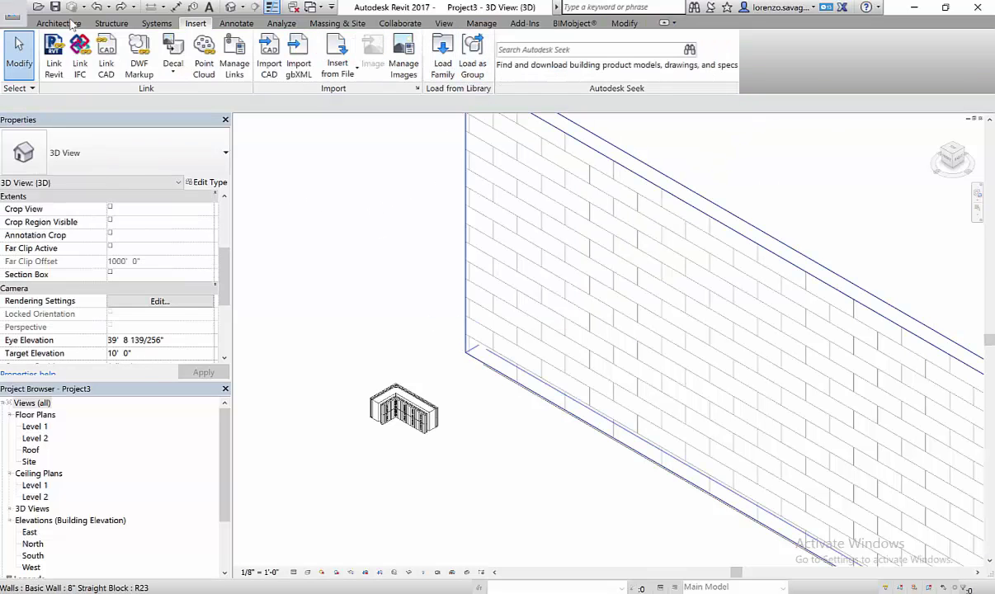
pyautogui.click(575, 23)
pyautogui.click(18, 60)
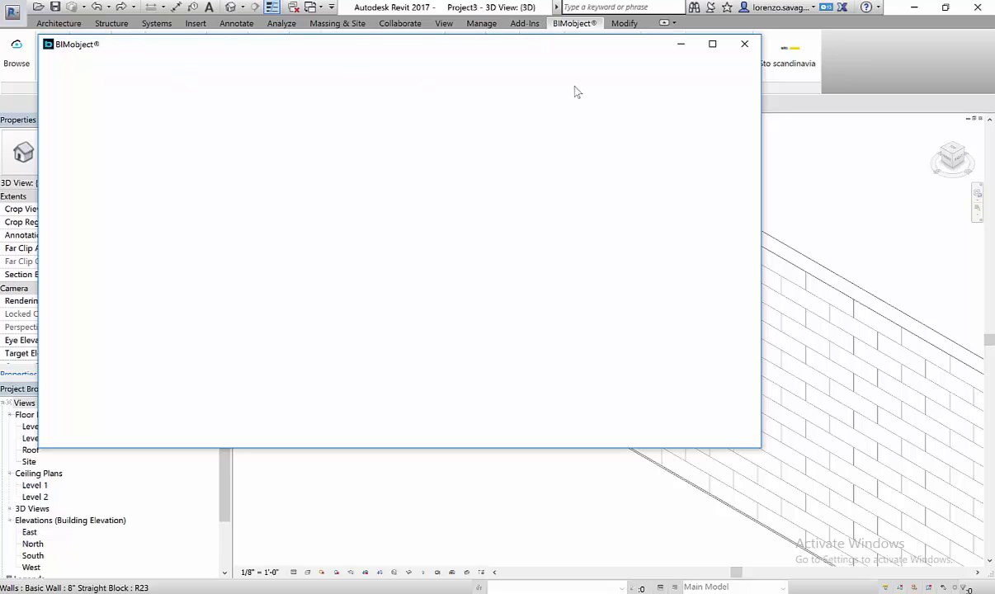
# Filter BIMobject to the Fox Blocks brand, review its 23 product families, then close the browser.
pyautogui.moveTo(761, 149); pyautogui.dragTo(942, 149)
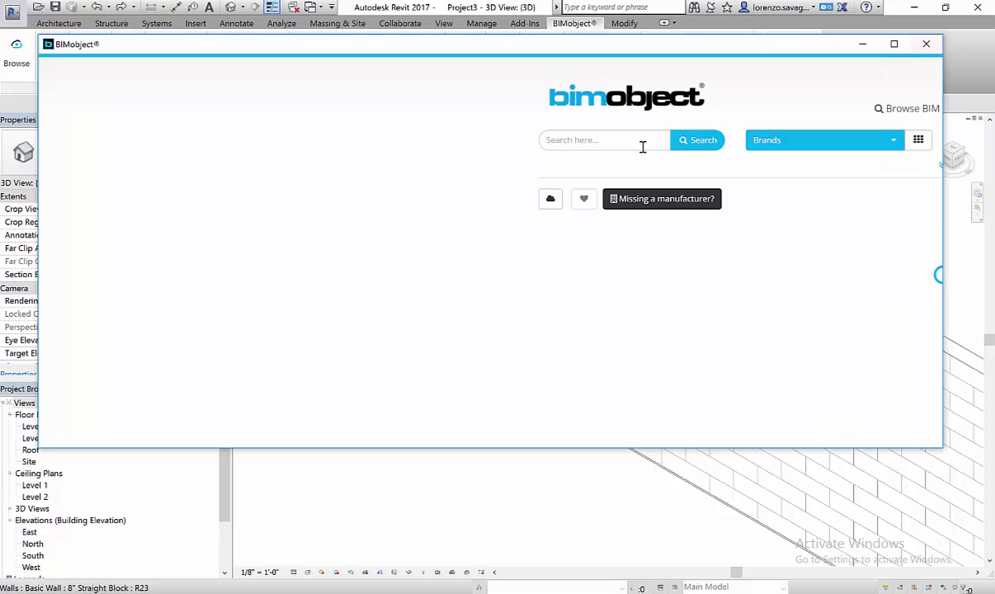
pyautogui.click(770, 144)
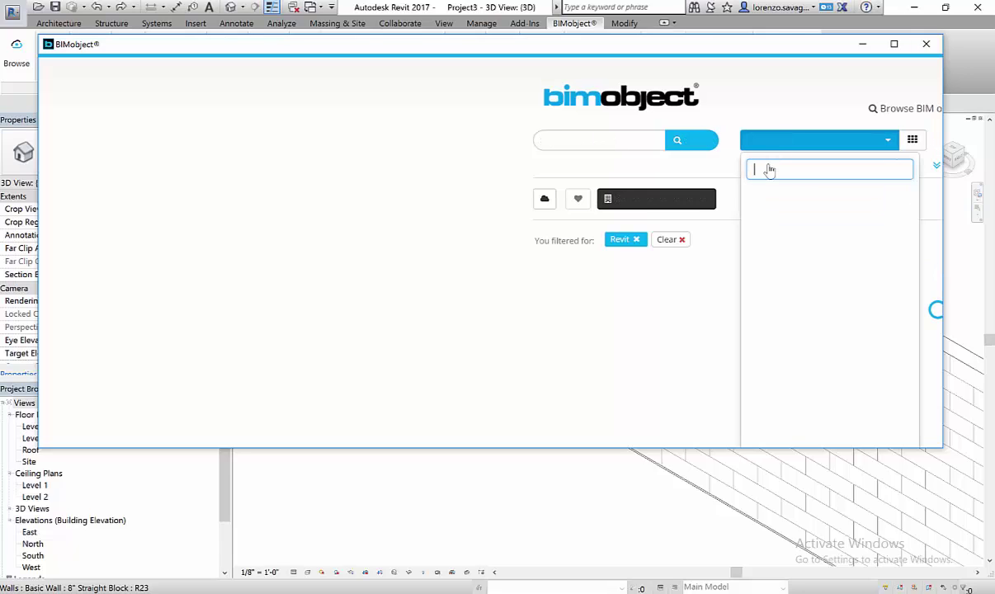
pyautogui.write('fox')
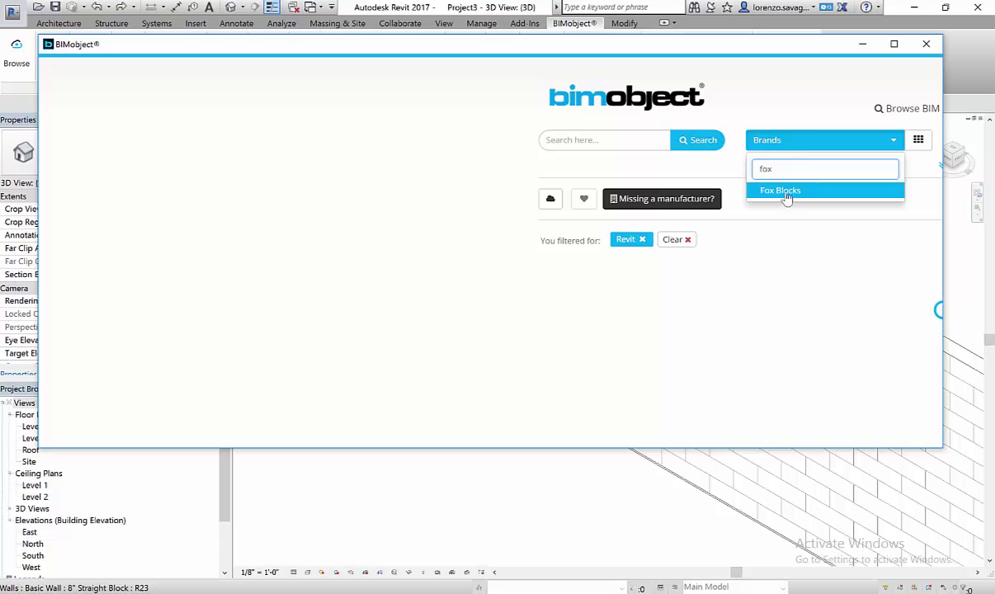
pyautogui.click(784, 192)
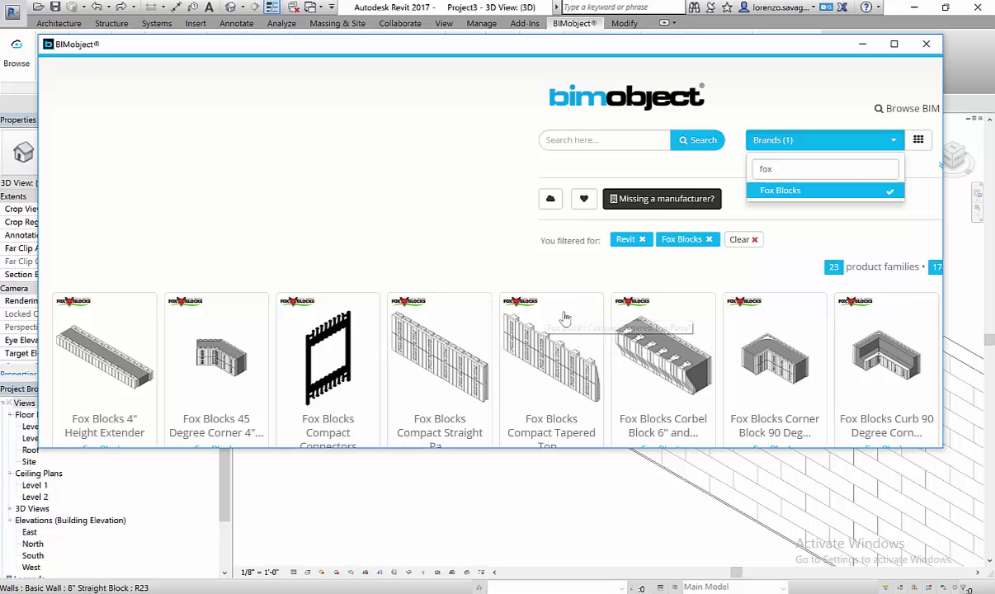
pyautogui.scroll(-4, 840, 378)
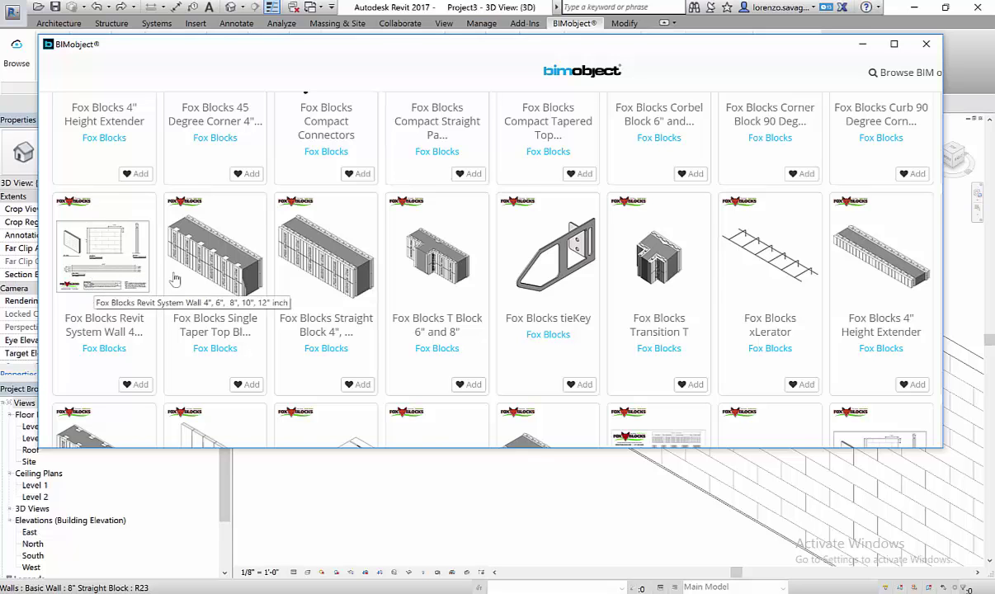
pyautogui.scroll(4, 178, 278)
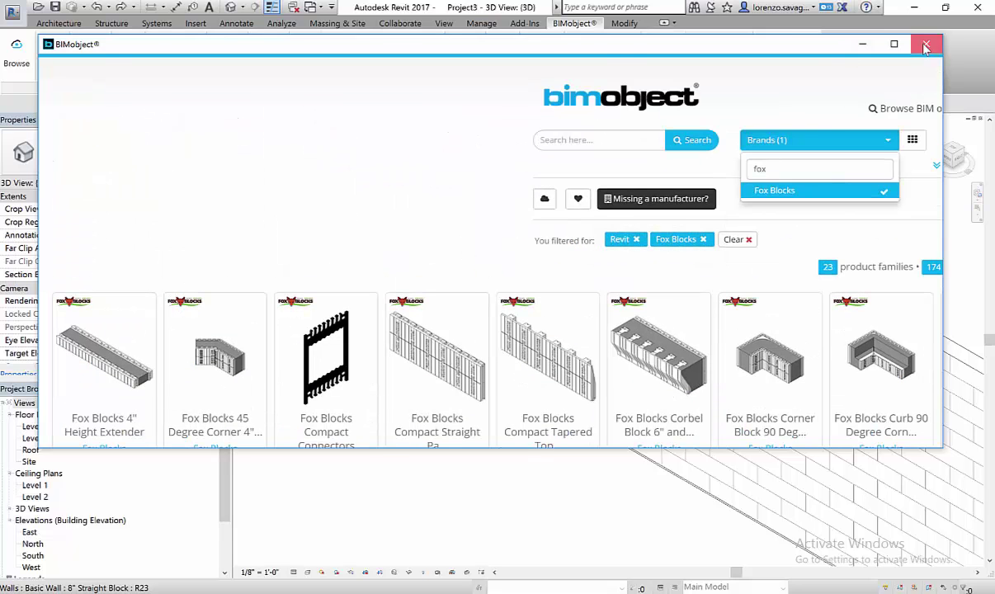
pyautogui.click(863, 44)
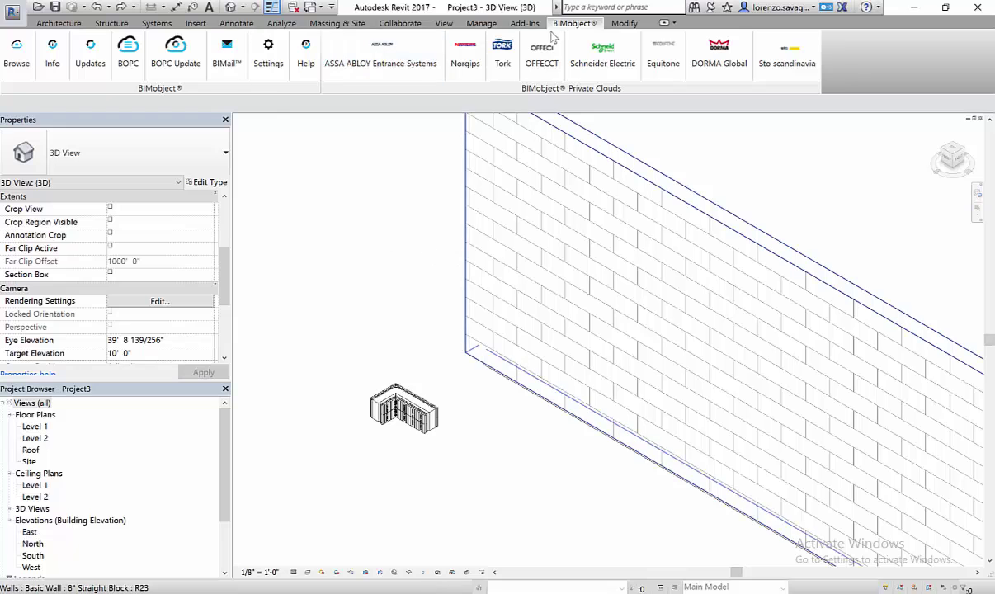
# Start Insert > Load as Group, saving the project first.
pyautogui.click(59, 25)
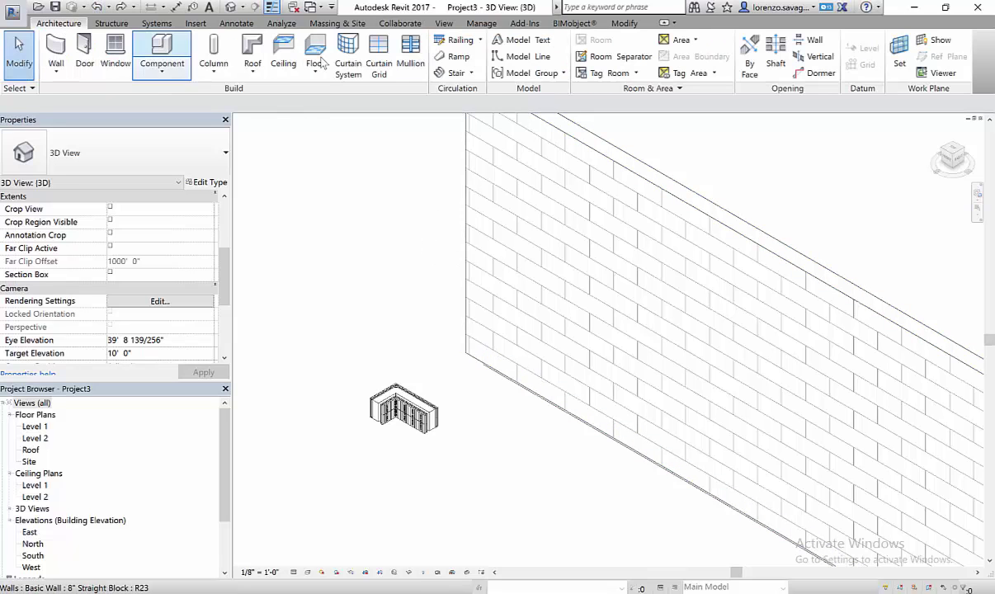
pyautogui.click(195, 23)
pyautogui.click(473, 66)
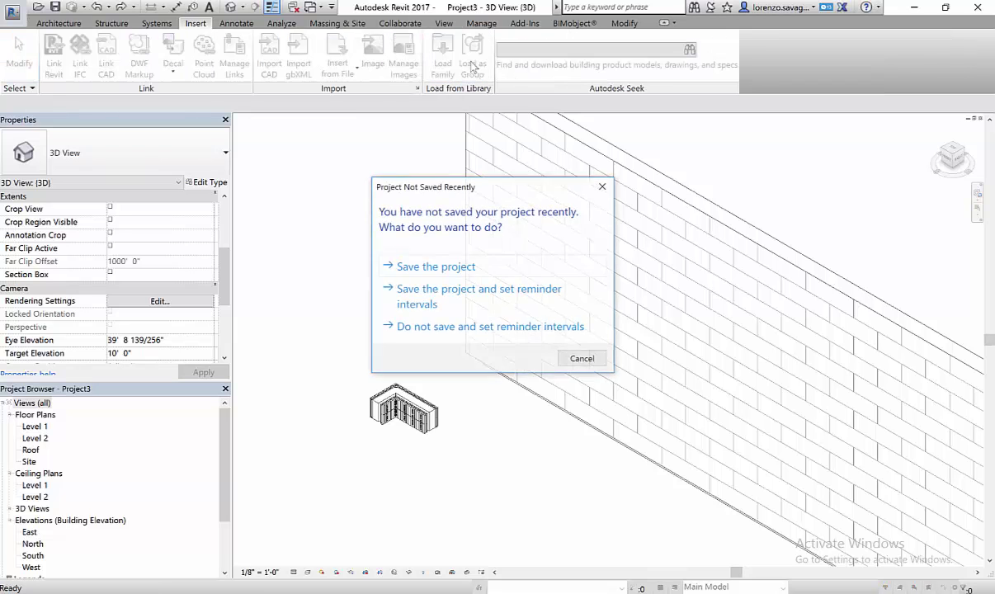
pyautogui.click(475, 266)
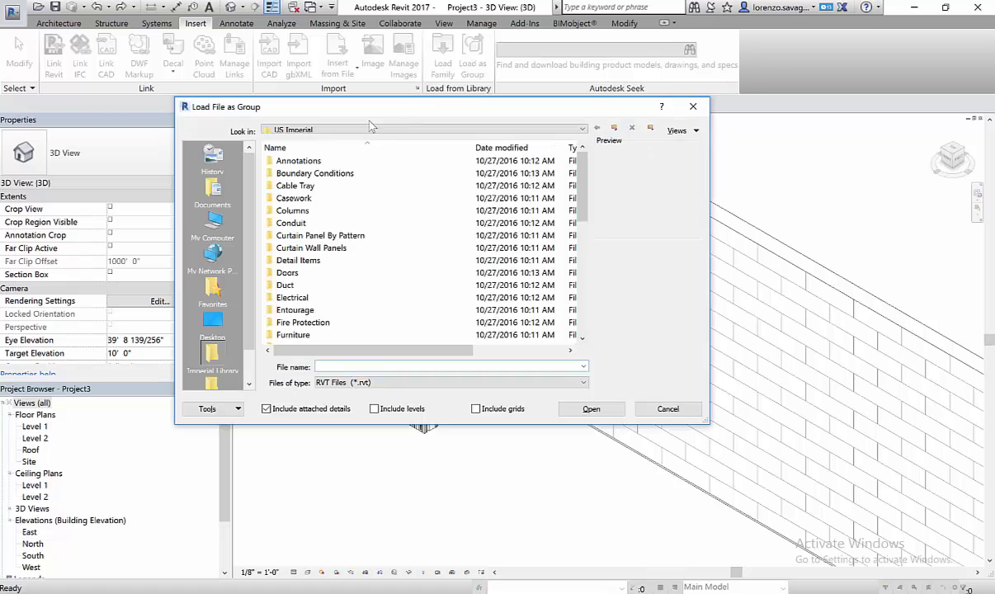
# Load ICF_FOX_BLOCKS_Project_Package from Documents\BIMobject\foxblocks\downloads as a group.
pyautogui.click(373, 130)
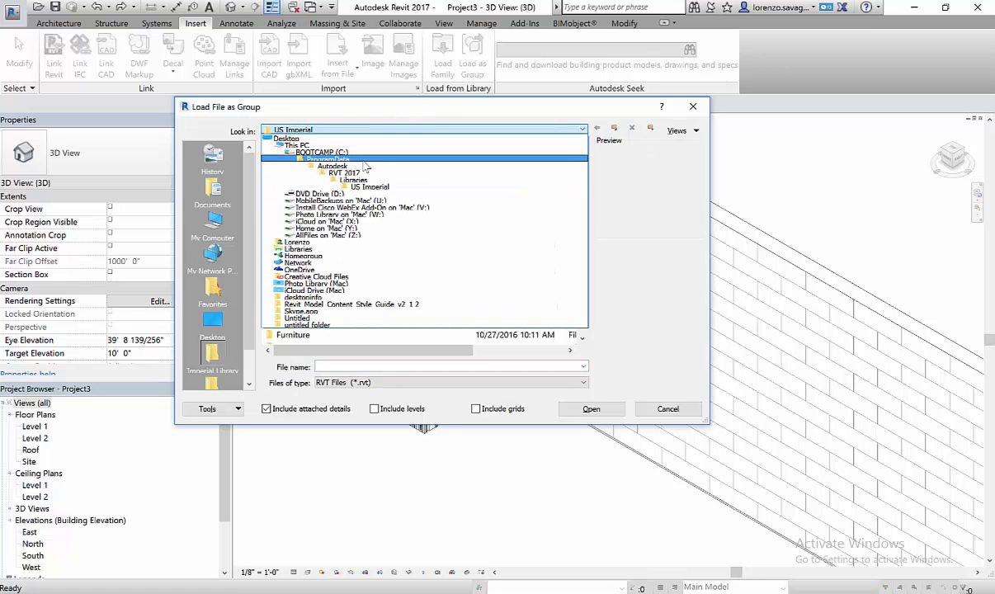
pyautogui.click(343, 153)
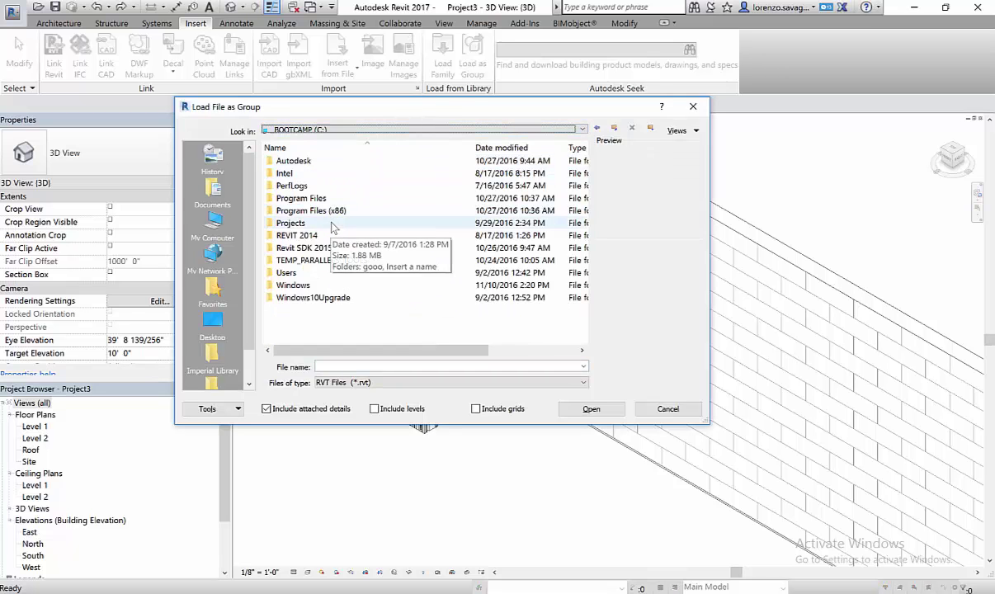
pyautogui.click(328, 276)
pyautogui.doubleClick(329, 275)
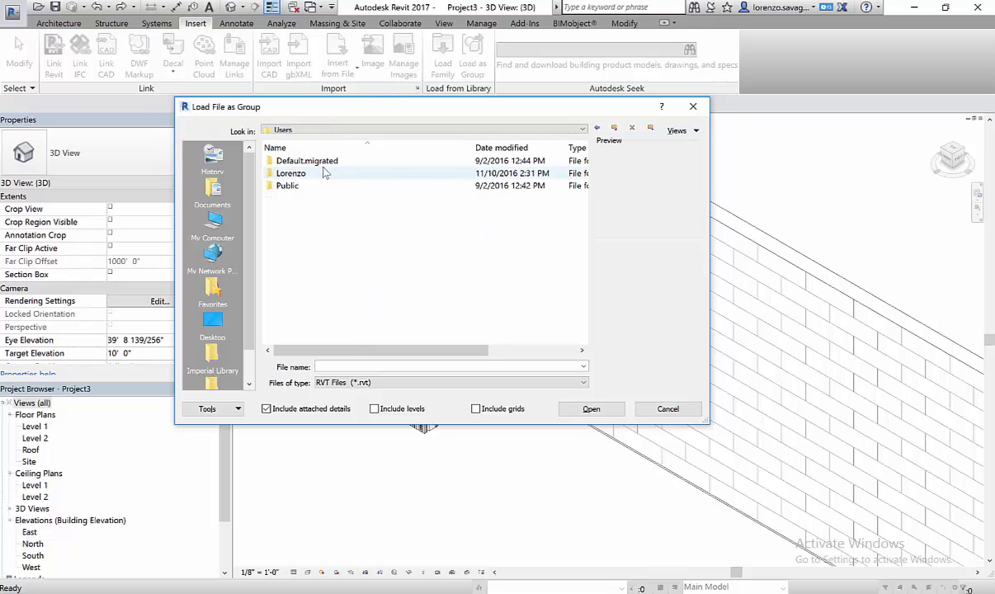
pyautogui.doubleClick(328, 172)
pyautogui.doubleClick(314, 223)
pyautogui.doubleClick(322, 173)
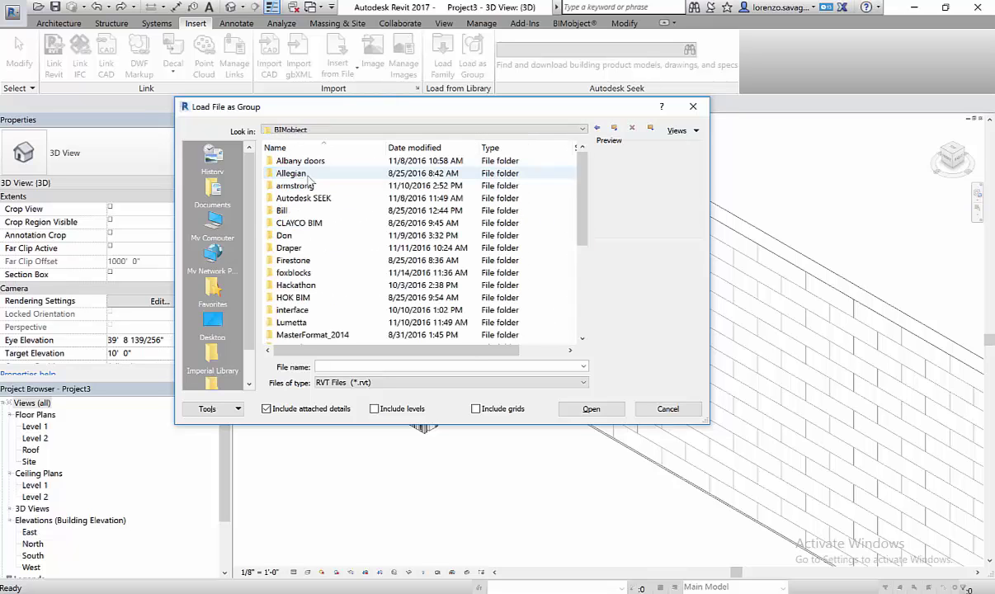
pyautogui.doubleClick(322, 274)
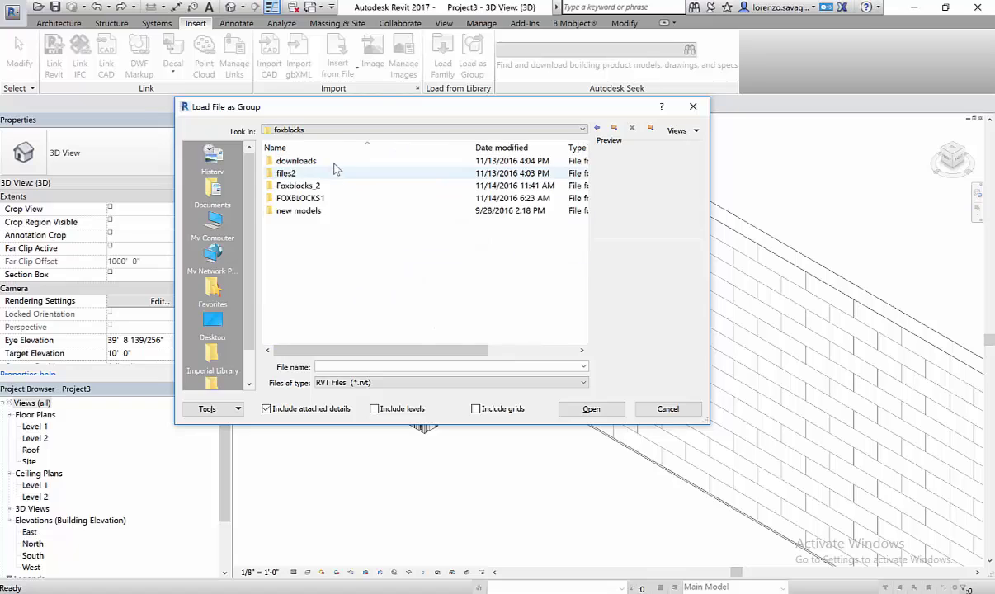
pyautogui.doubleClick(335, 165)
pyautogui.click(330, 162)
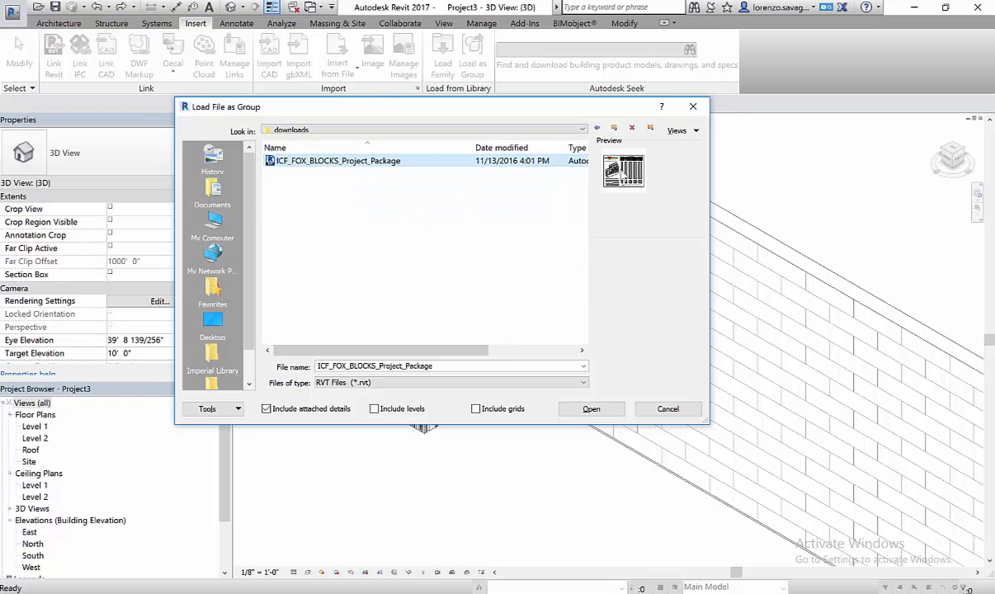
pyautogui.click(591, 409)
pyautogui.click(533, 330)
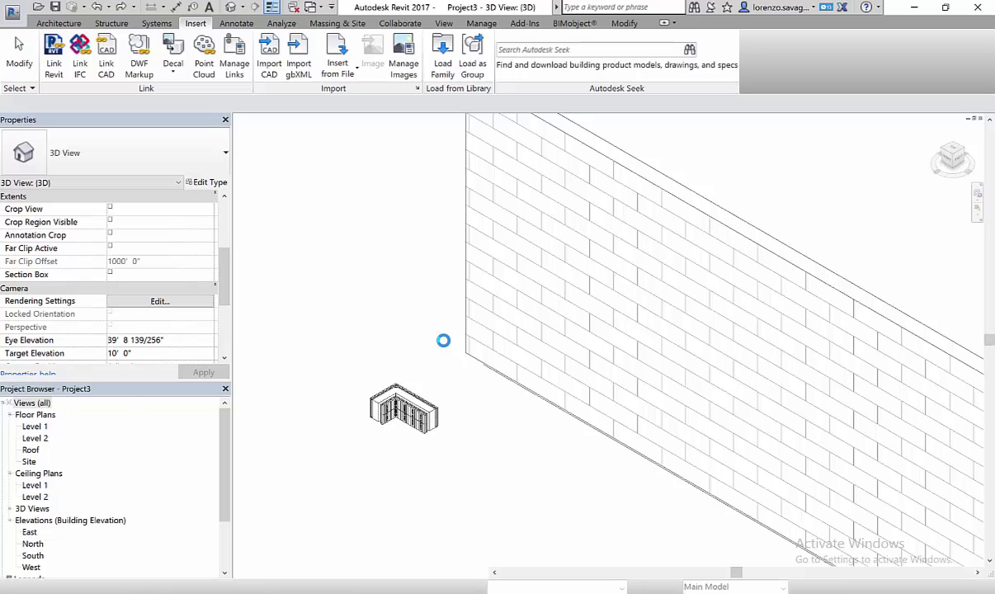
# Accept the duplicate types and group names prompts, then retype the long wall to Exterior - CMU on Mtl. Stud.
pyautogui.click(520, 340)
pyautogui.press('Return')
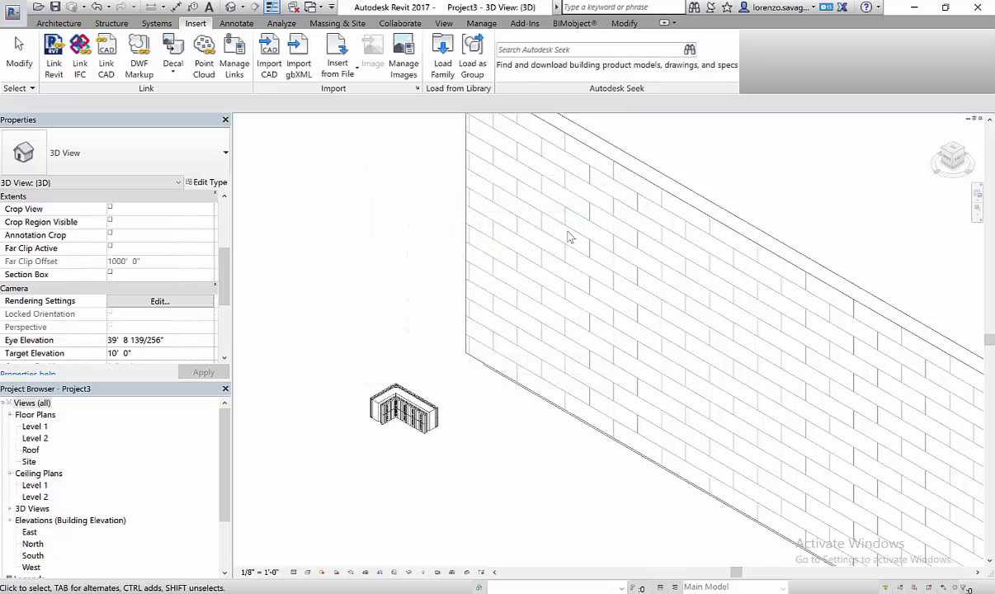
pyautogui.click(609, 166)
pyautogui.click(142, 154)
pyautogui.scroll(-2, 138, 322)
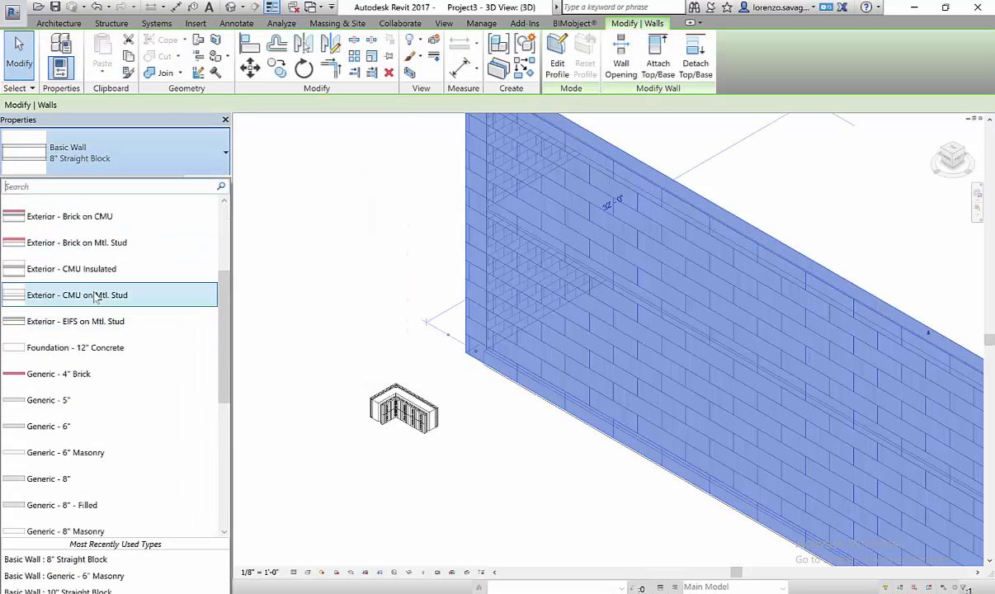
pyautogui.click(93, 295)
pyautogui.click(330, 272)
# Change the long wall back to the 8" Straight Block type.
pyautogui.click(566, 152)
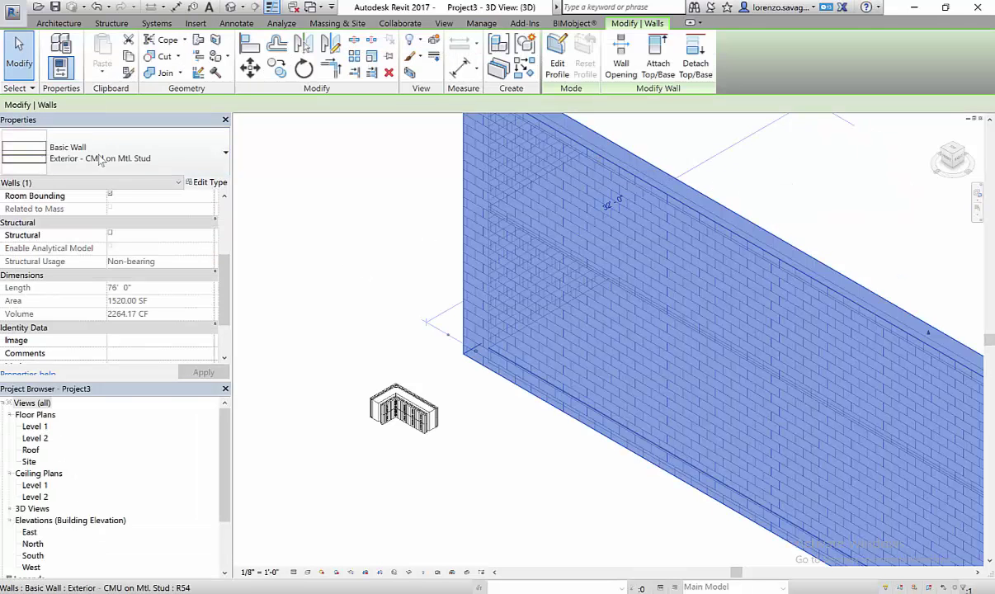
pyautogui.click(152, 162)
pyautogui.scroll(2, 138, 215)
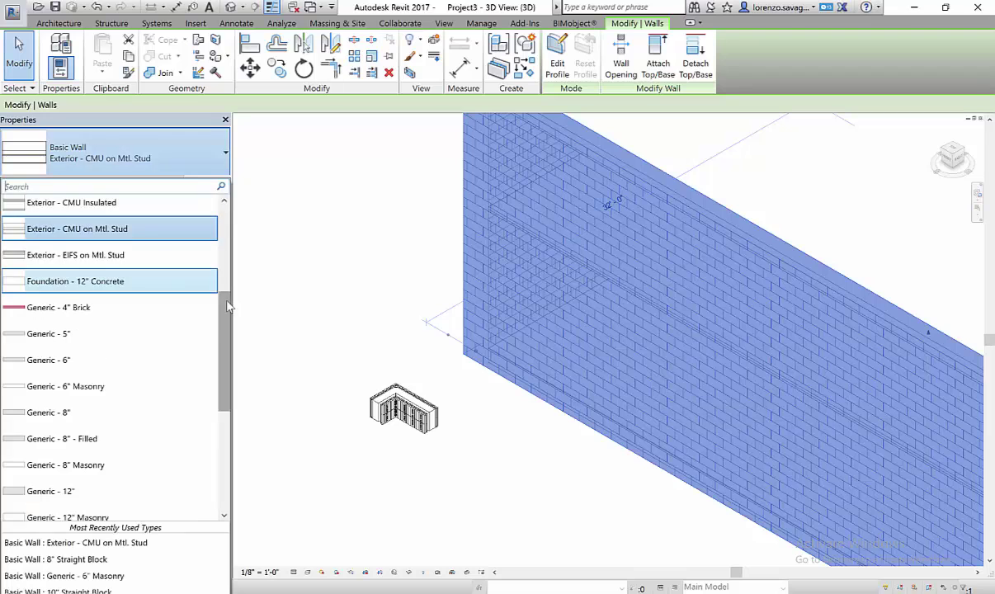
pyautogui.scroll(3, 225, 205)
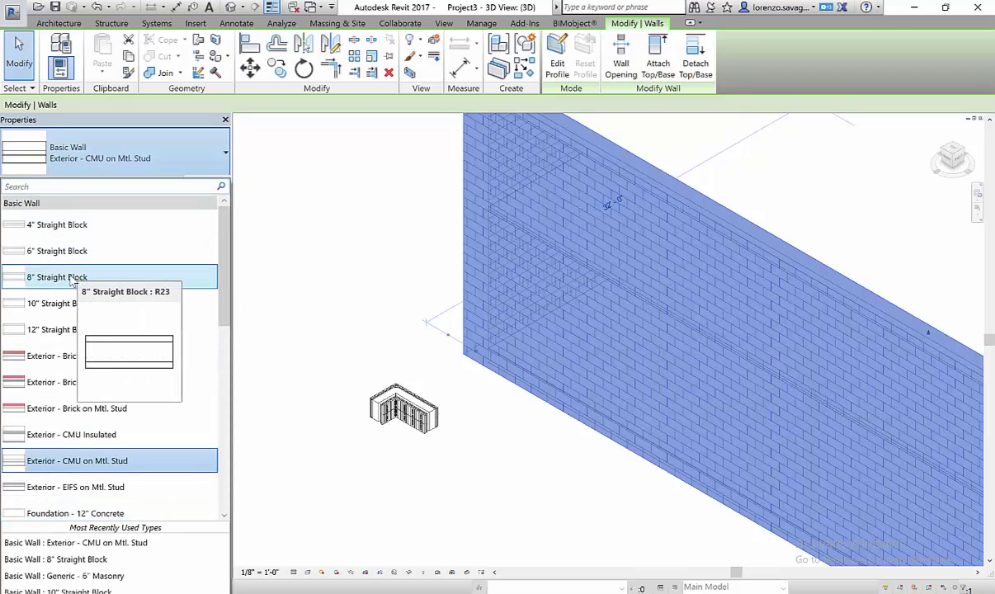
pyautogui.click(70, 278)
pyautogui.click(313, 233)
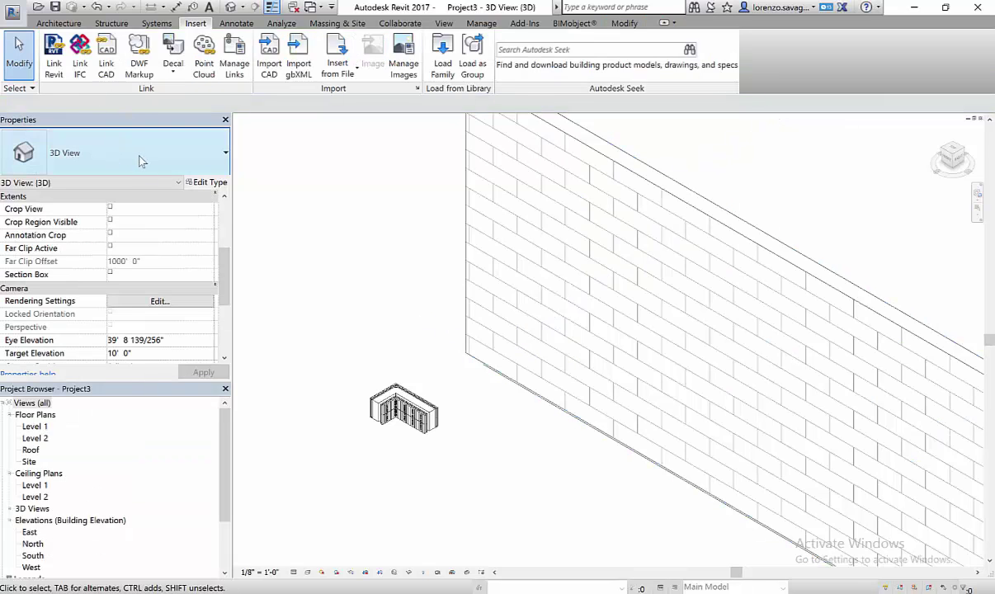
# Select the corner block to view ICF_FOX_BLOCKS_90_Corner_Block, type 8" - 90 Corner Block (42 x 26).
pyautogui.click(600, 153)
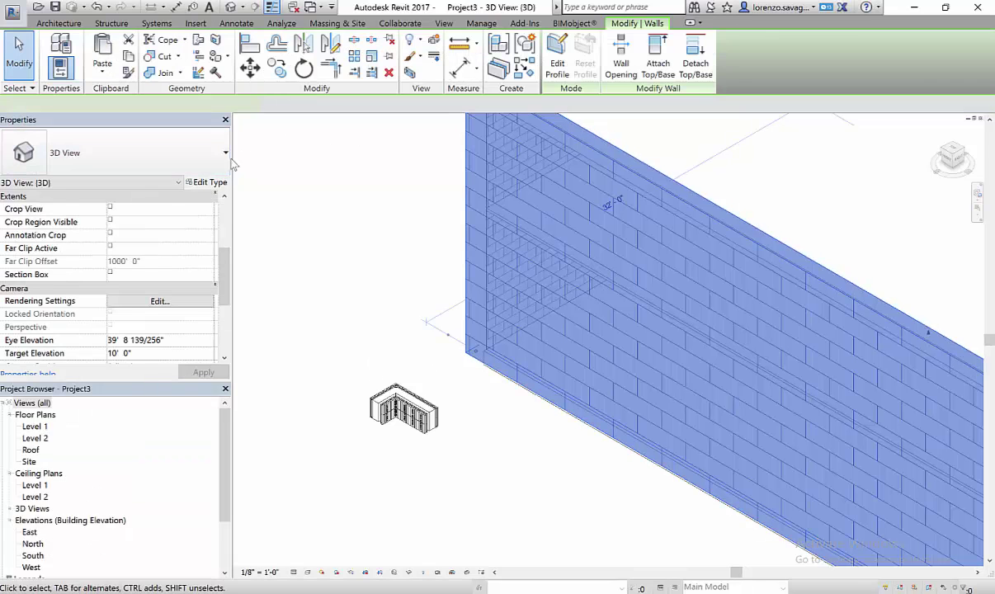
pyautogui.click(407, 304)
pyautogui.click(419, 410)
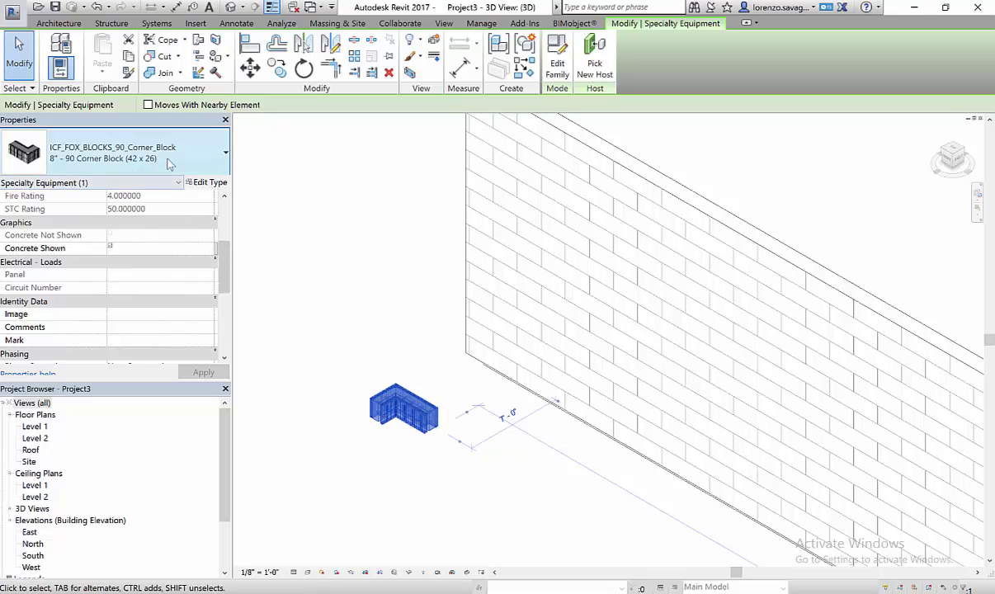
pyautogui.click(363, 206)
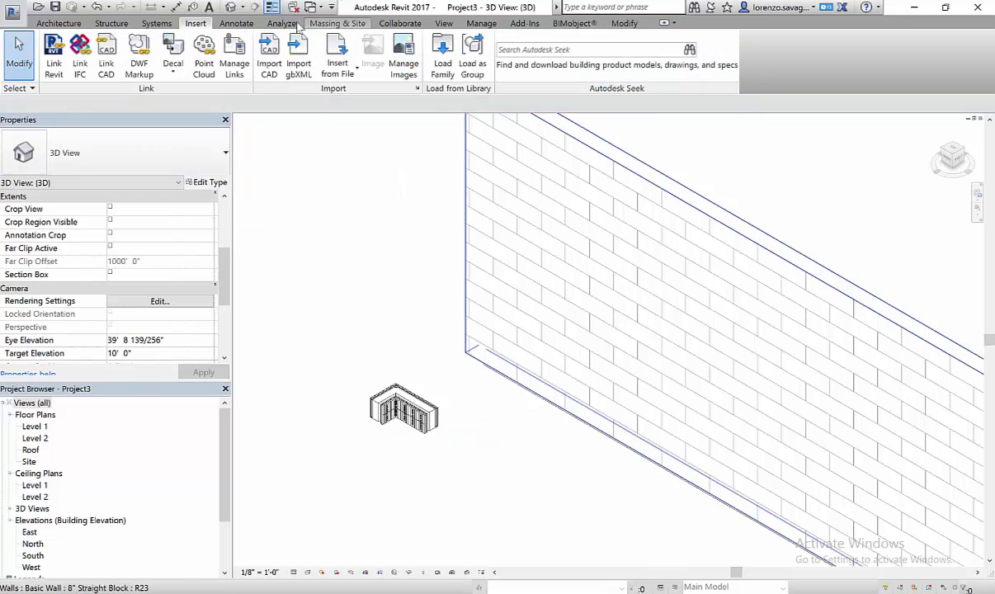
pyautogui.click(406, 408)
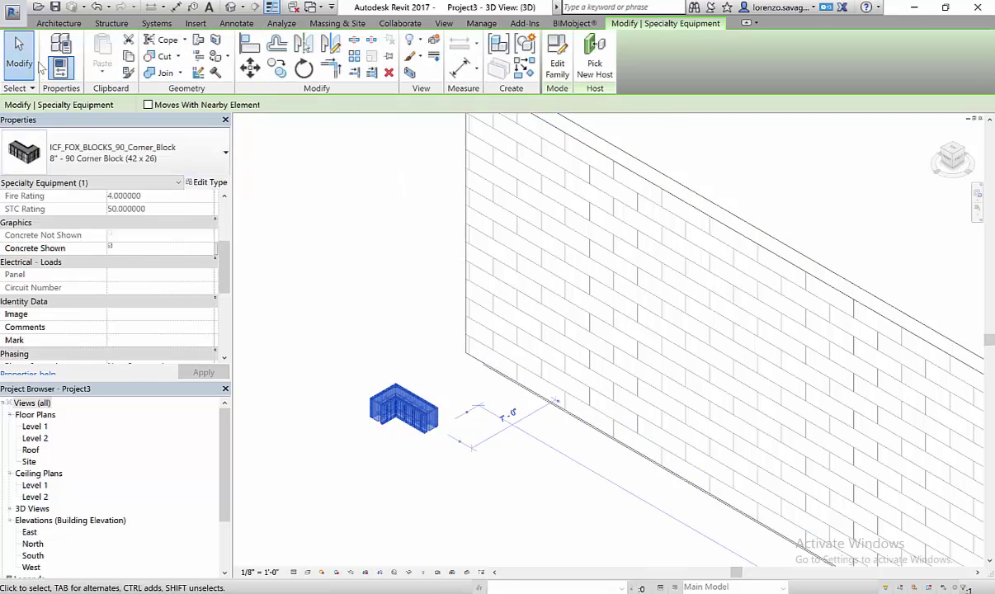
pyautogui.click(584, 27)
pyautogui.click(335, 156)
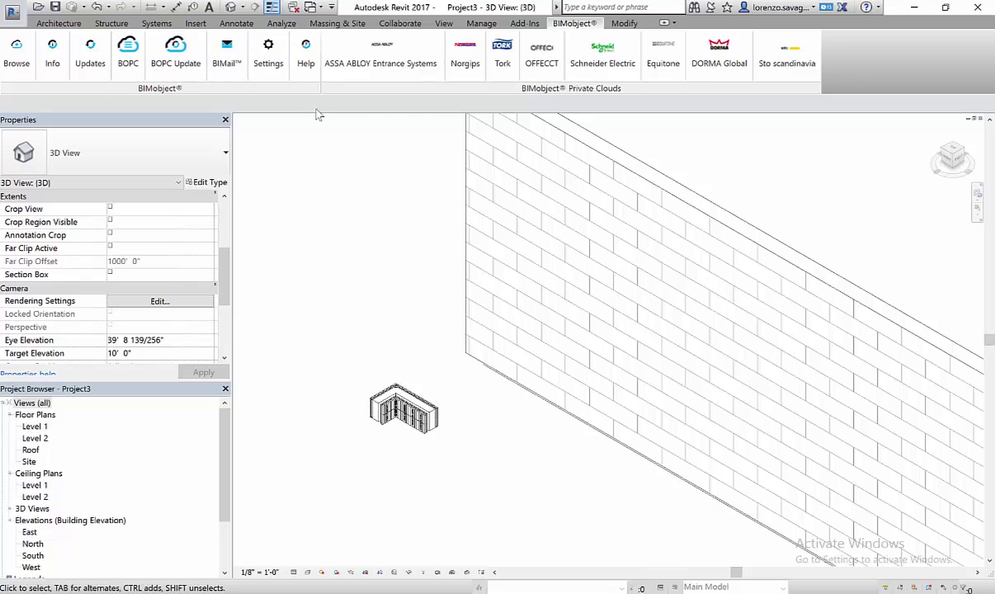
pyautogui.click(411, 424)
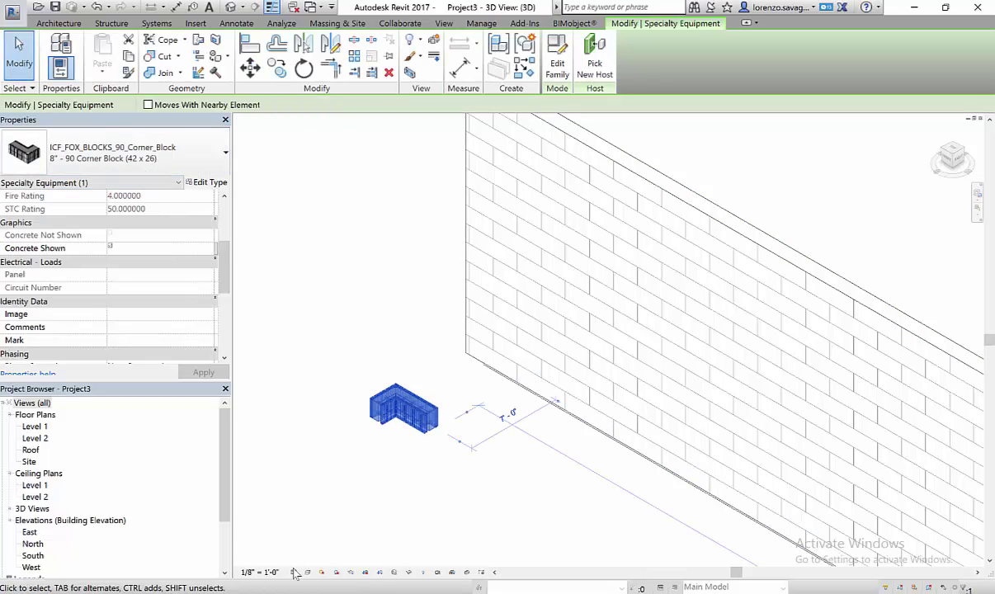
# Raise the 3D view's detail level and zoom in to show the corner block's internal ties.
pyautogui.click(295, 573)
pyautogui.click(316, 545)
pyautogui.click(397, 439)
pyautogui.scroll(5, 397, 439)
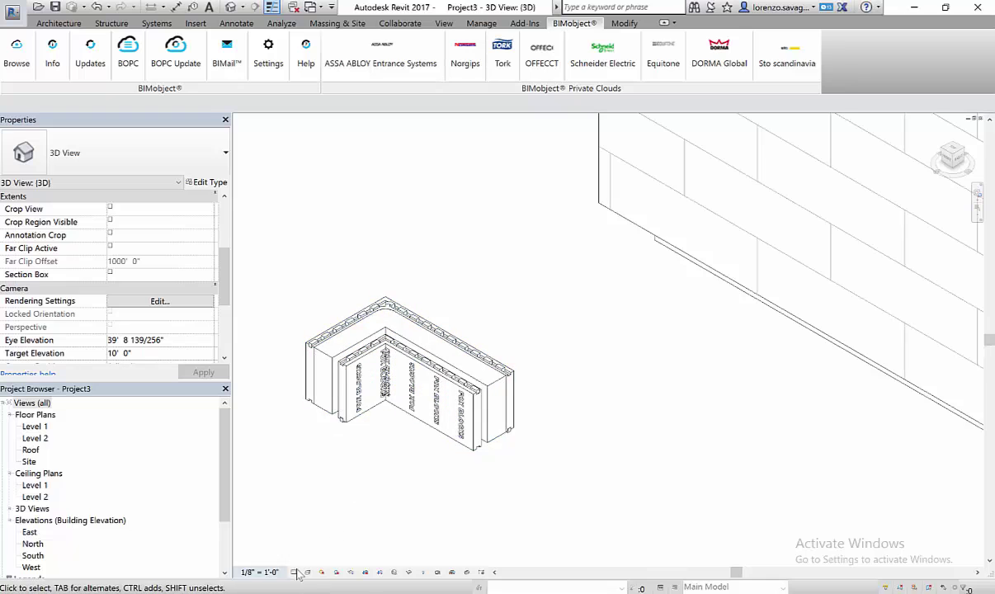
pyautogui.click(295, 572)
pyautogui.click(305, 541)
pyautogui.click(392, 429)
pyautogui.press('Escape')
# Set the view to Fine detail and select the corner block, showing Fire Rating 4 and STC Rating 50.
pyautogui.click(295, 573)
pyautogui.click(305, 558)
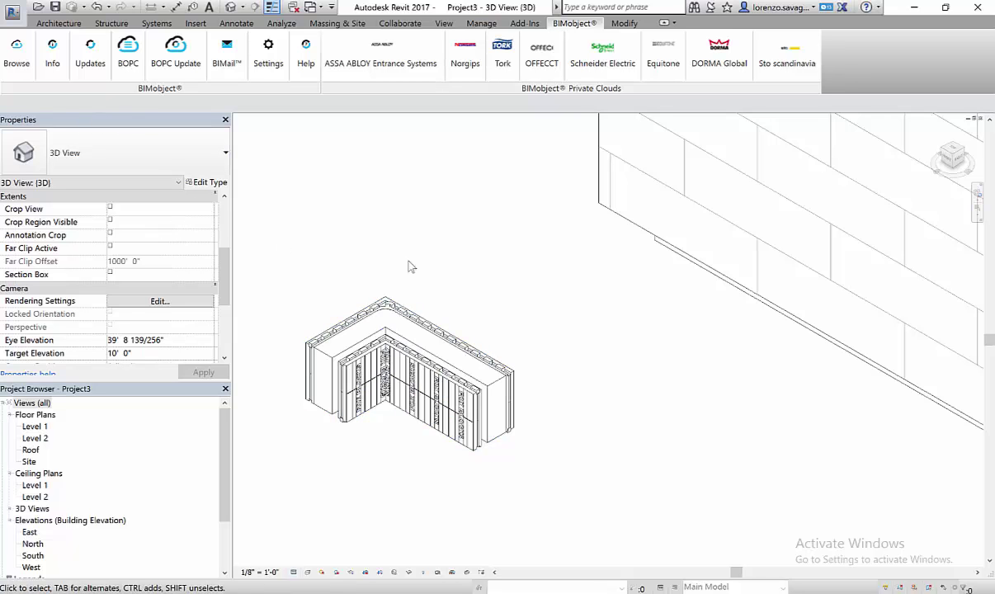
pyautogui.scroll(-2, 422, 281)
pyautogui.click(341, 319)
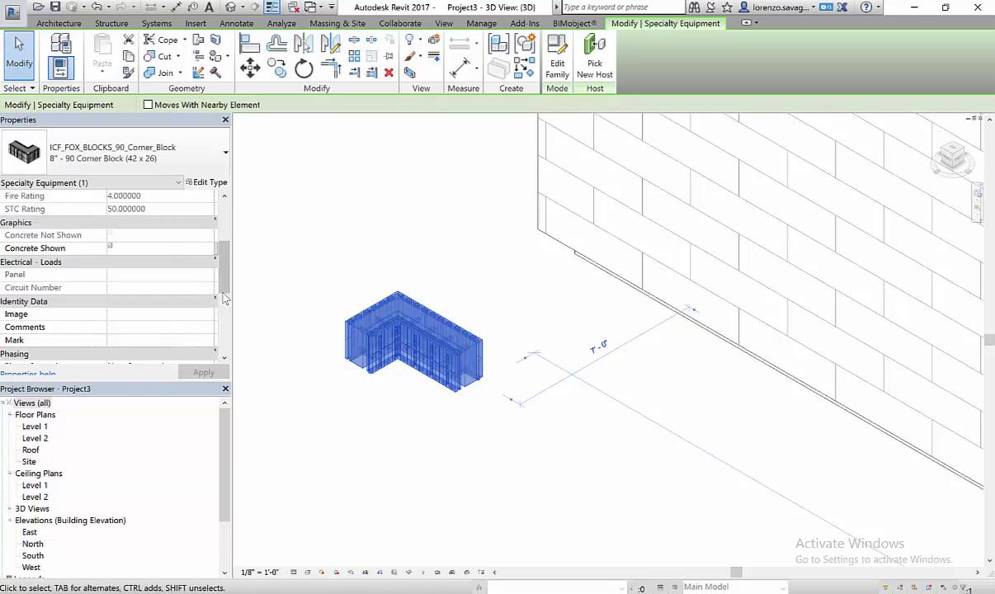
pyautogui.scroll(-3, 224, 289)
pyautogui.scroll(3, 227, 287)
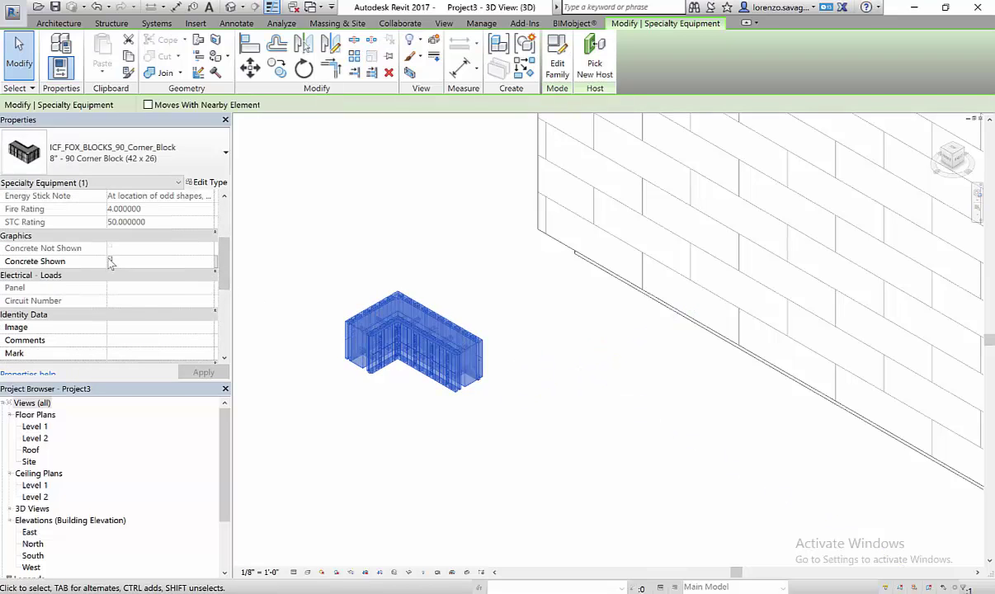
# Enable Concrete Shown on the 90° corner block and zoom the 3D view to inspect it.
pyautogui.click(111, 260)
pyautogui.press('Escape')
pyautogui.scroll(-2, 372, 306)
pyautogui.scroll(-2, 387, 314)
pyautogui.scroll(-2, 390, 318)
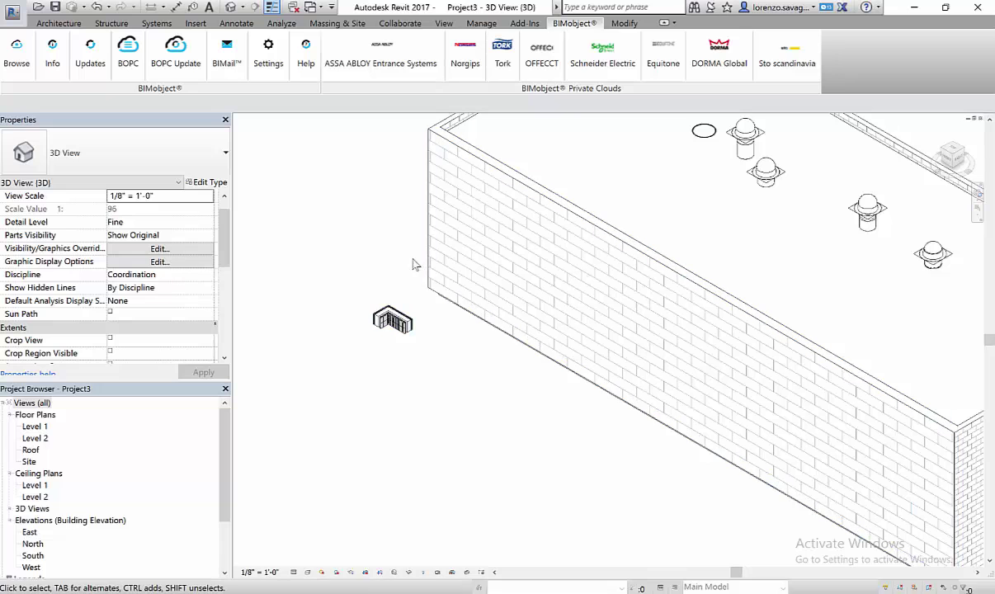
pyautogui.scroll(3, 382, 280)
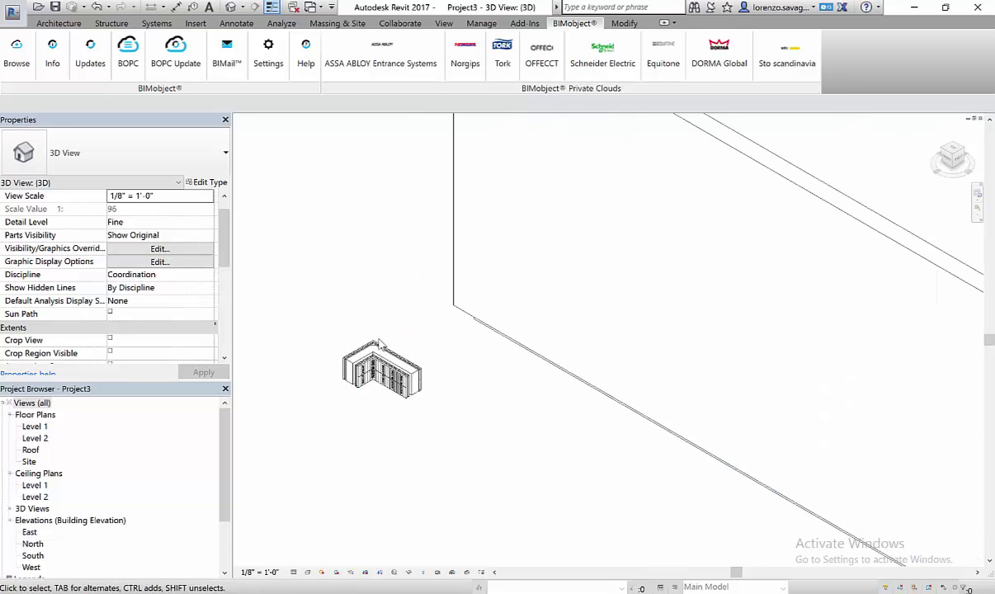